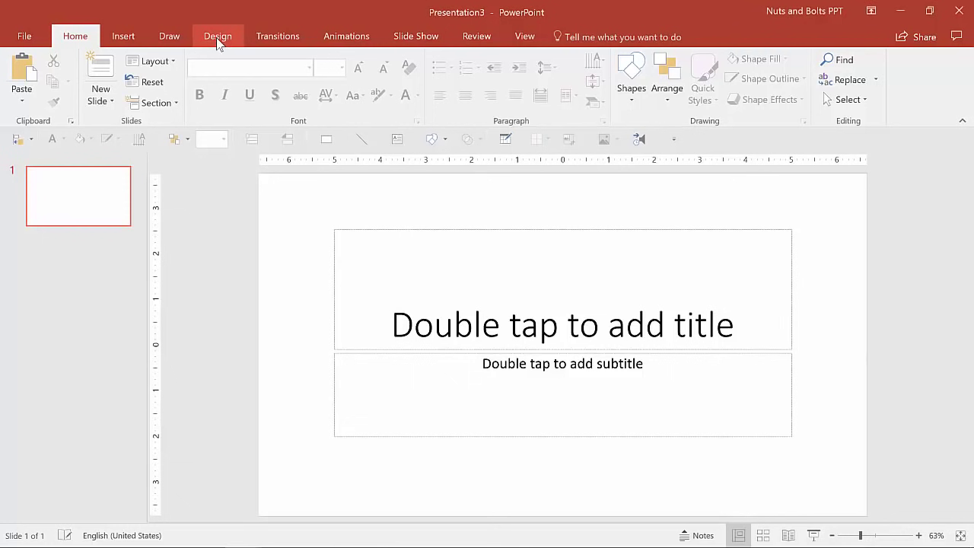
Step: Apply the custom PowerPoint Templates colour palette from the Design variants
{"action": "left_click", "coordinate": [218, 43]}
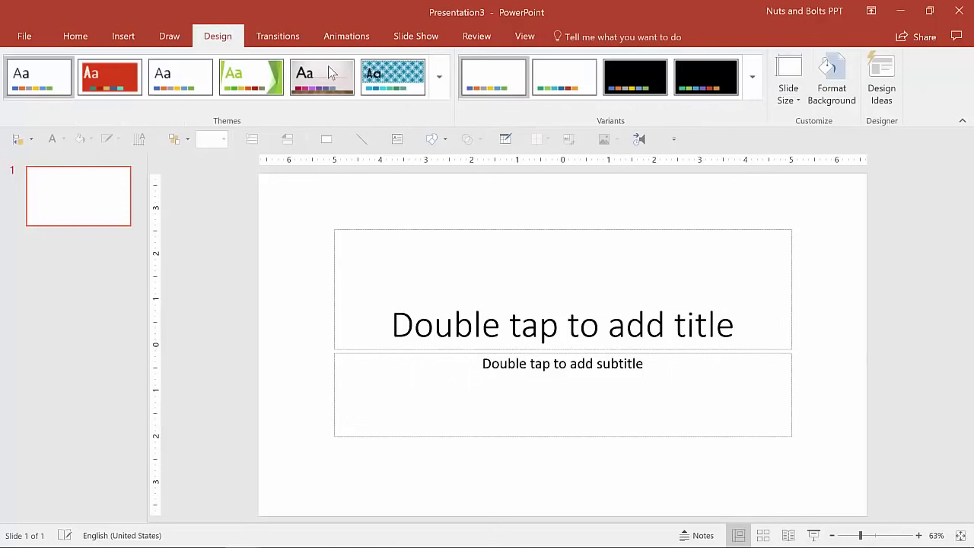
{"action": "left_click", "coordinate": [752, 82]}
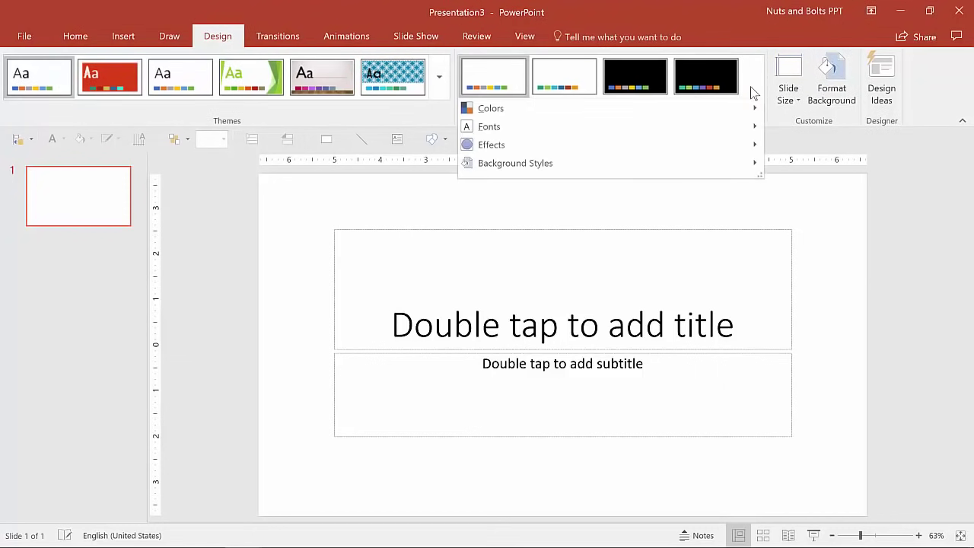
{"action": "mouse_move", "coordinate": [584, 108]}
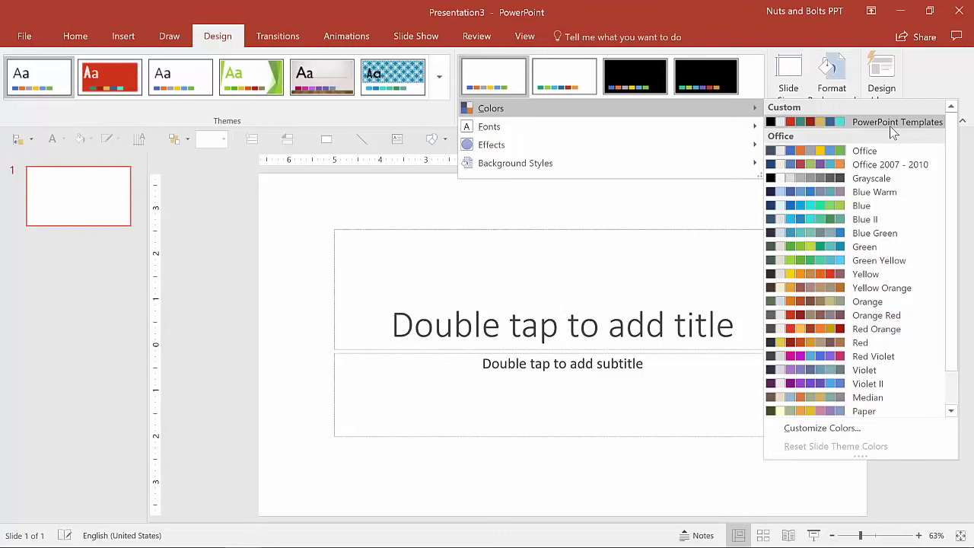
{"action": "left_click", "coordinate": [843, 126]}
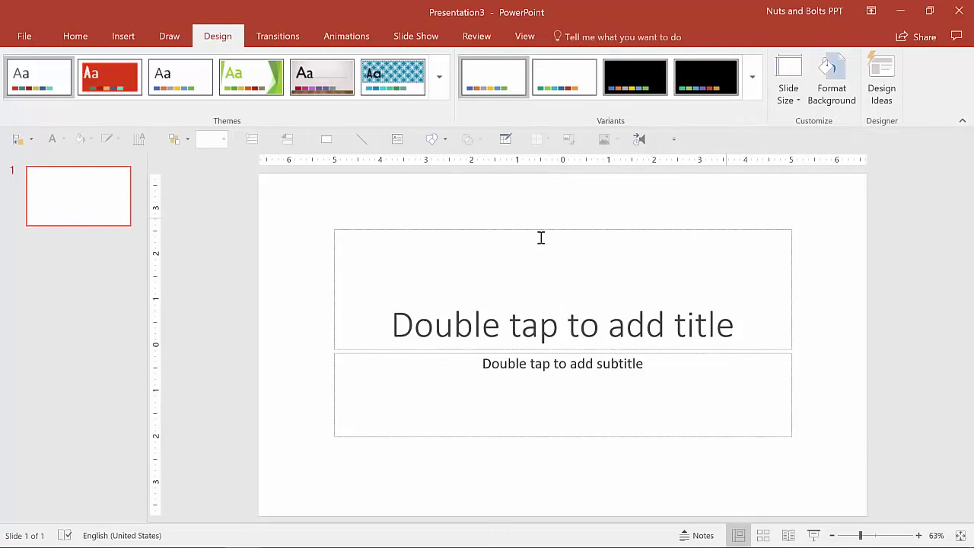
Step: Draw a test rectangle at the top-left, check its theme fill colours, then delete it
{"action": "left_click", "coordinate": [337, 142]}
{"action": "left_click_drag", "start_coordinate": [242, 194], "coordinate": [383, 251]}
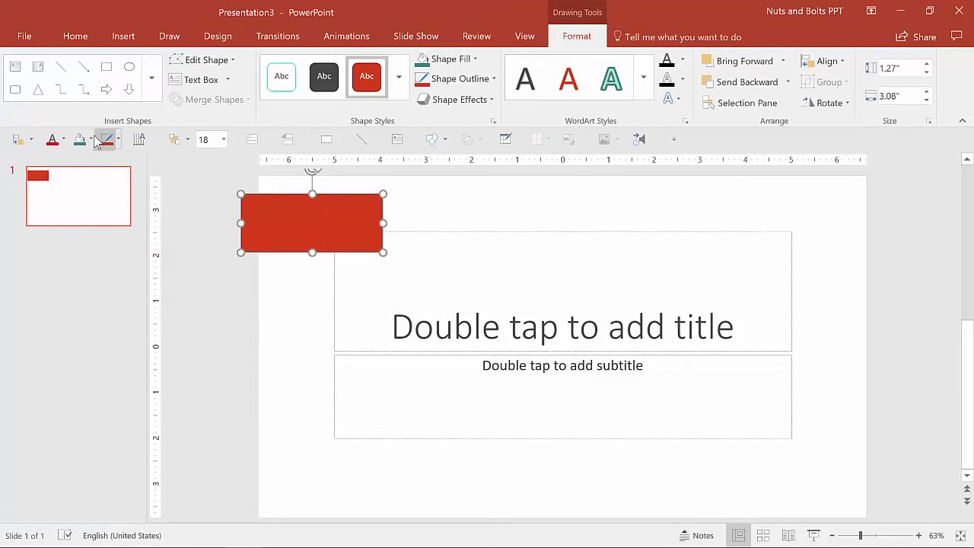
{"action": "left_click", "coordinate": [90, 140]}
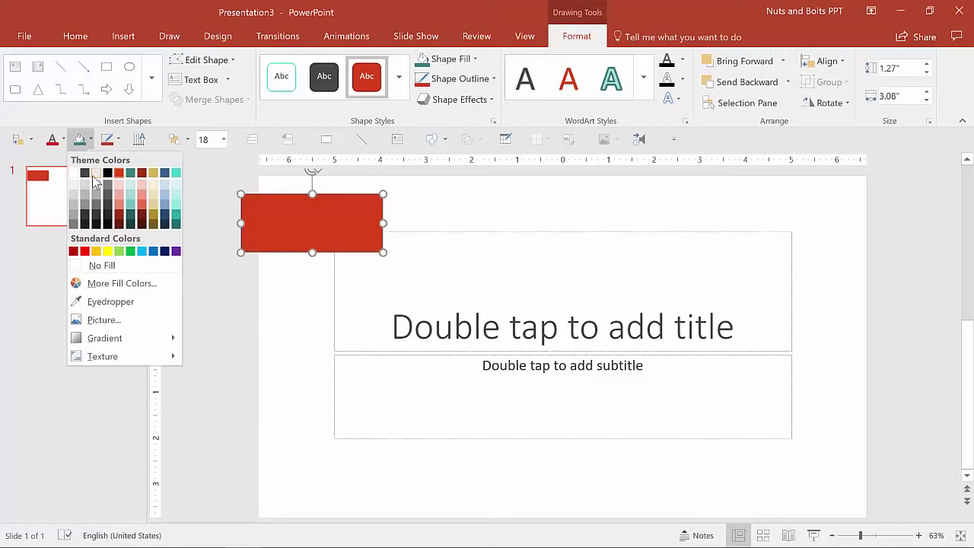
{"action": "left_click", "coordinate": [213, 330]}
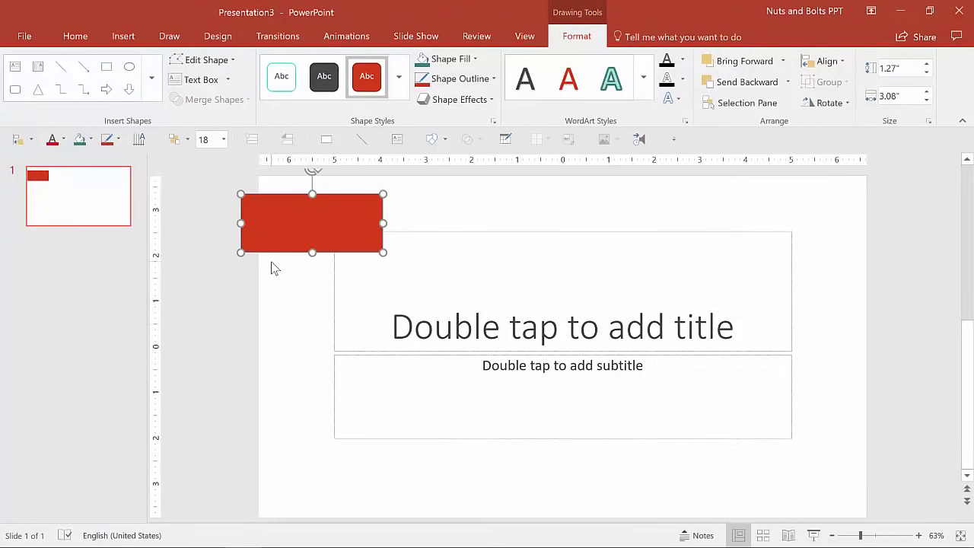
{"action": "key", "text": "Delete"}
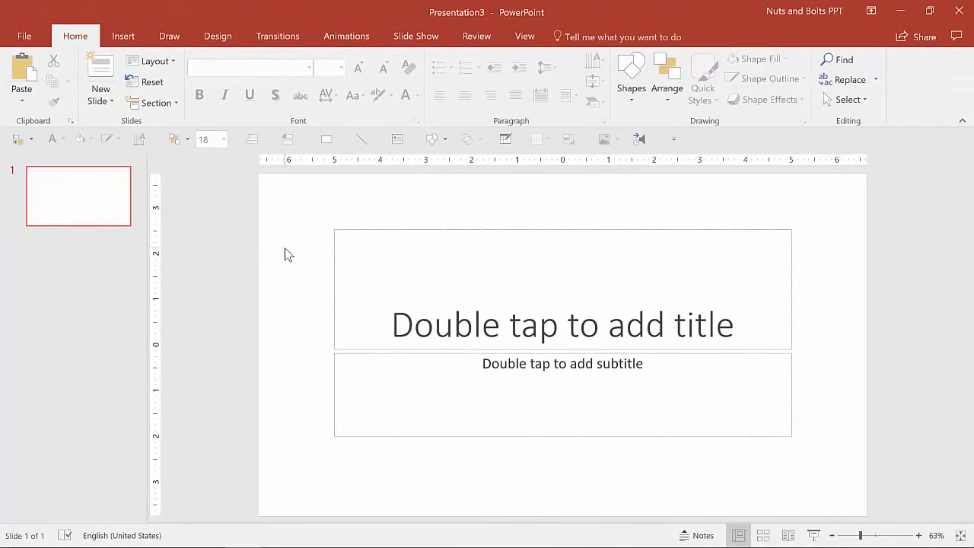
Step: Apply the PowerPoint Templates font set so the title uses Ostrich Sans Bold
{"action": "left_click", "coordinate": [209, 38]}
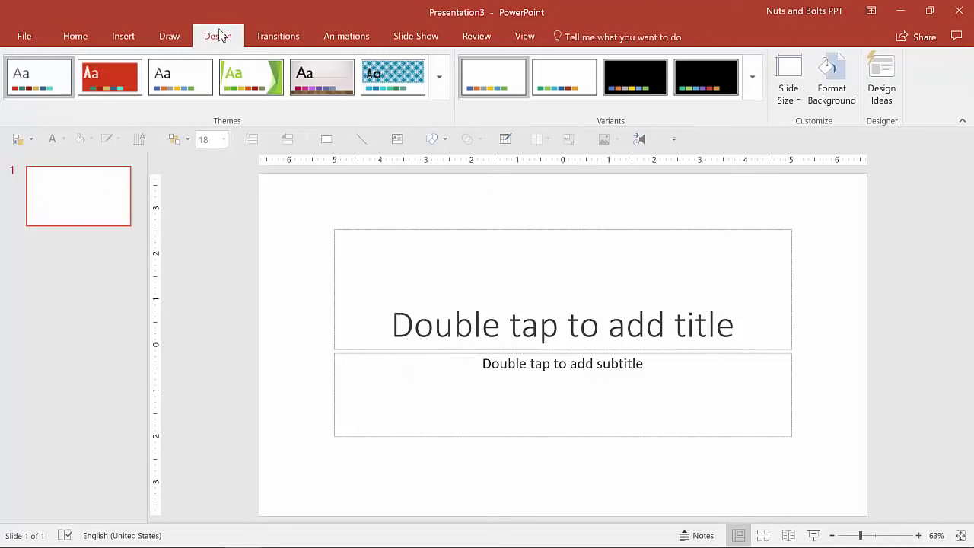
{"action": "left_click", "coordinate": [753, 82]}
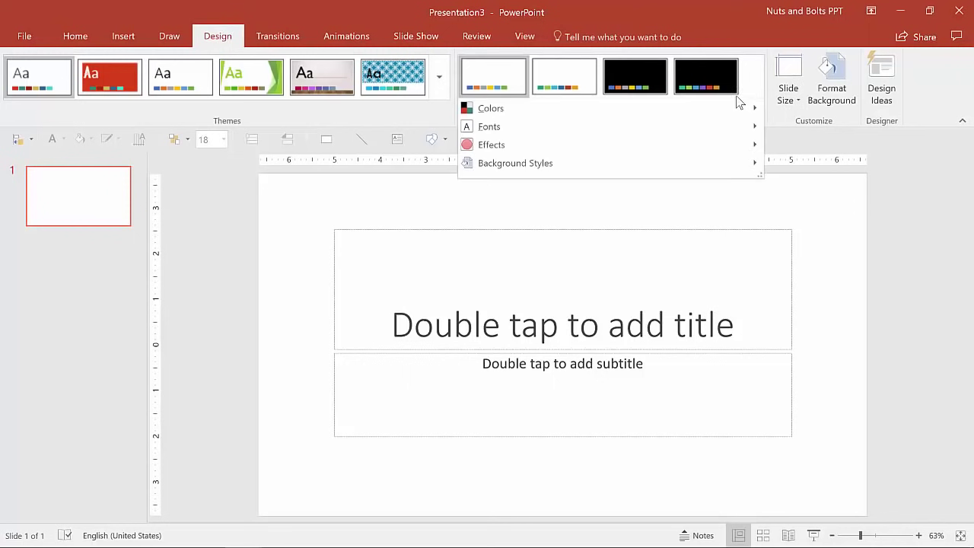
{"action": "mouse_move", "coordinate": [710, 126]}
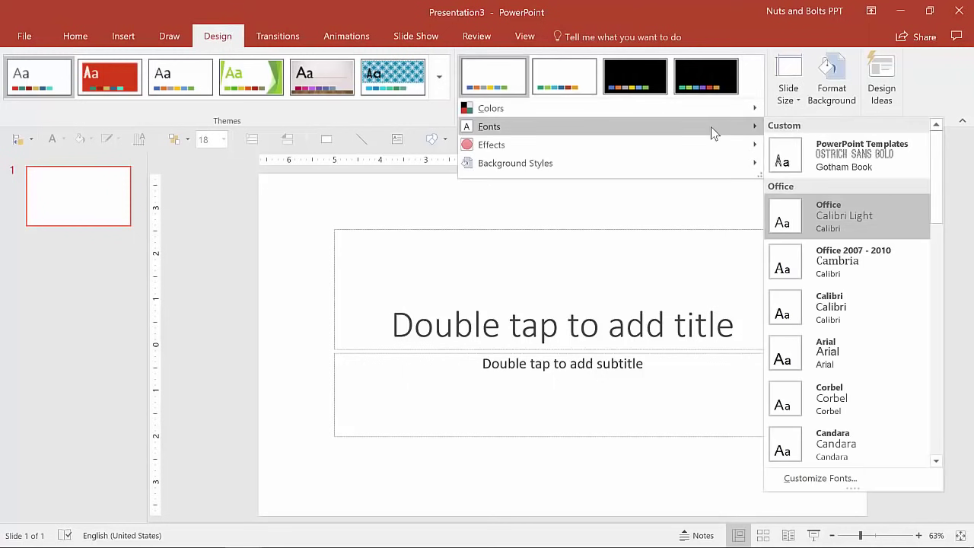
{"action": "left_click", "coordinate": [861, 153]}
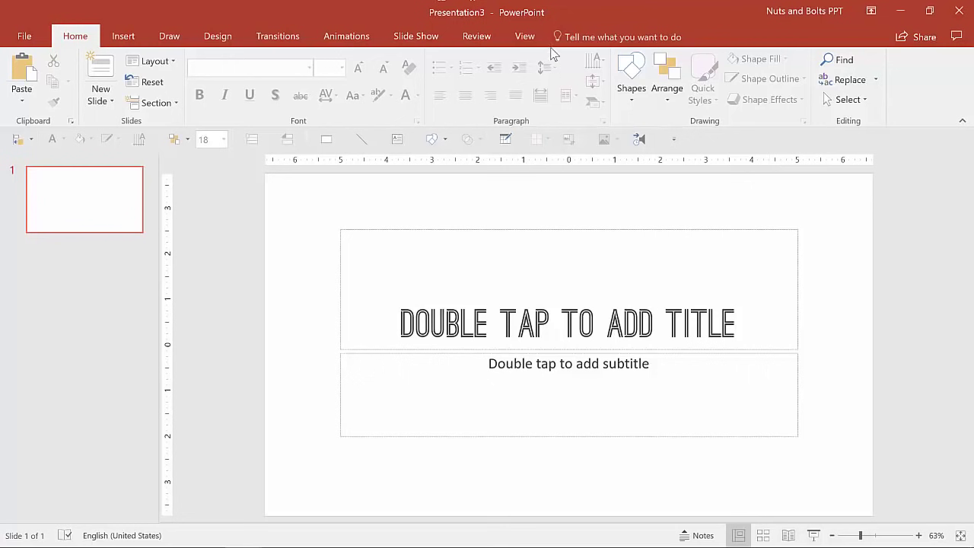
Step: Switch to Slide Master view from the View tab using the Alt, W, M shortcut
{"action": "left_click", "coordinate": [527, 37]}
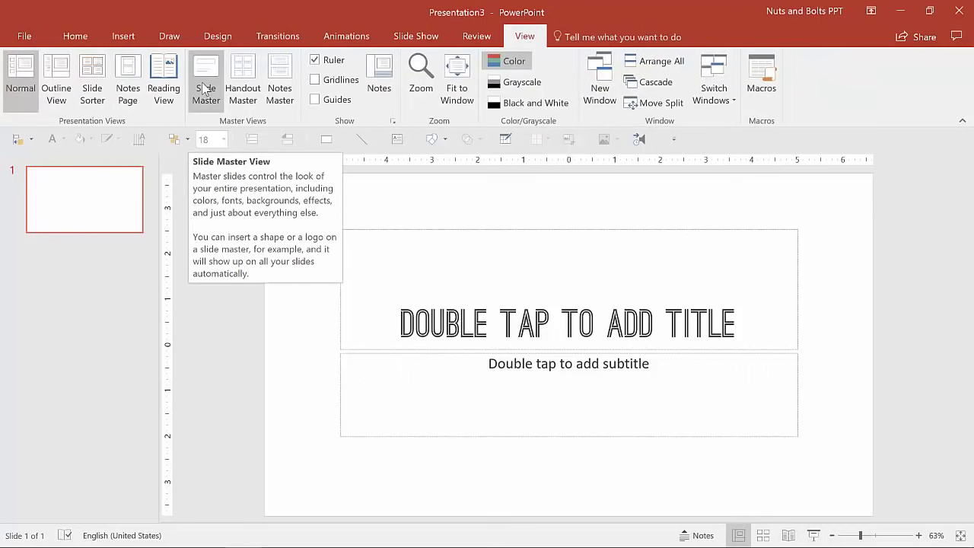
{"action": "key", "text": "alt"}
{"action": "key", "text": "w"}
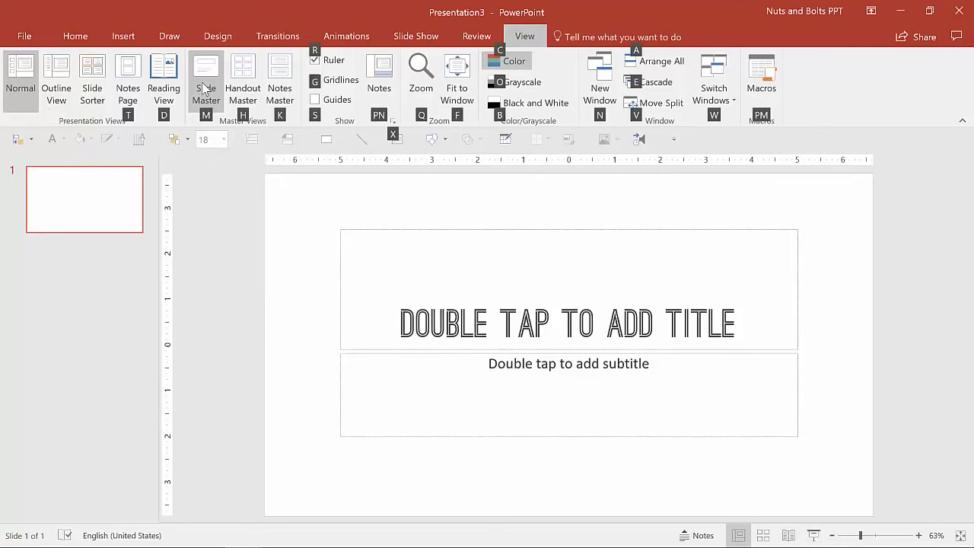
{"action": "key", "text": "m"}
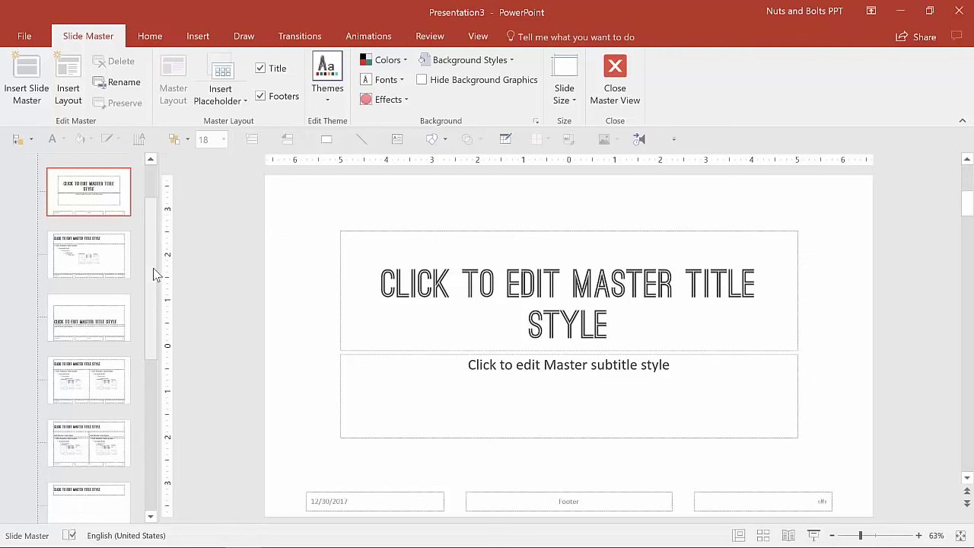
{"action": "scroll", "coordinate": [153, 251], "scroll_direction": "up", "scroll_amount": 2}
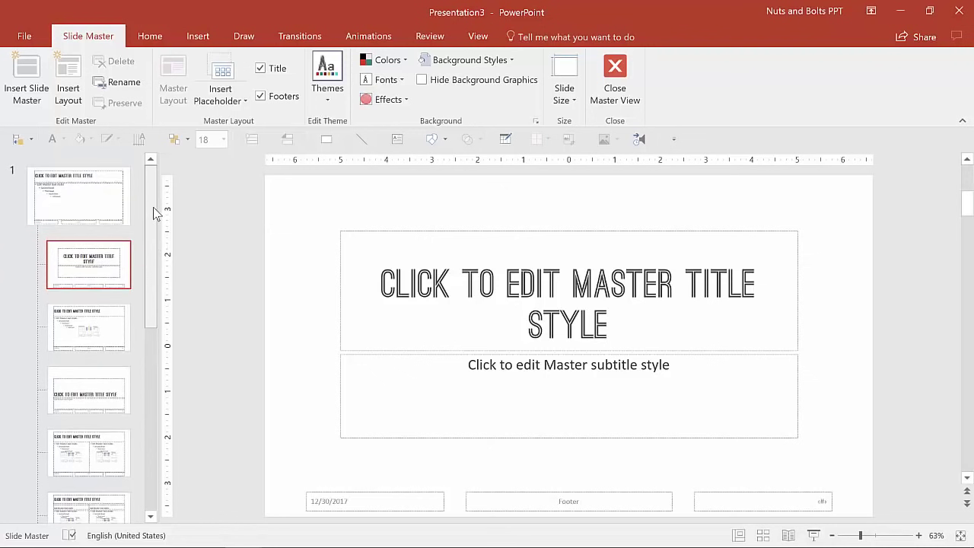
{"action": "left_click", "coordinate": [43, 175]}
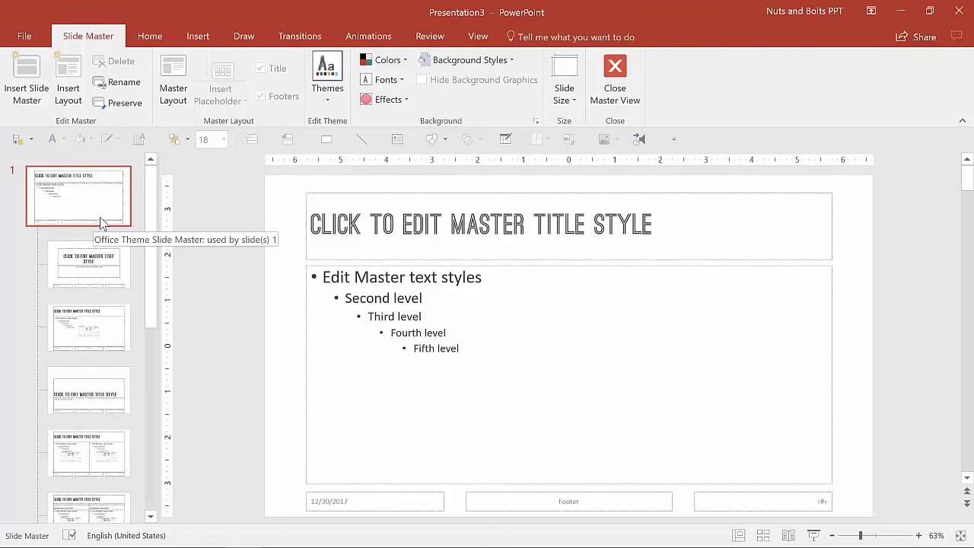
{"action": "left_click_drag", "start_coordinate": [151, 228], "coordinate": [147, 207]}
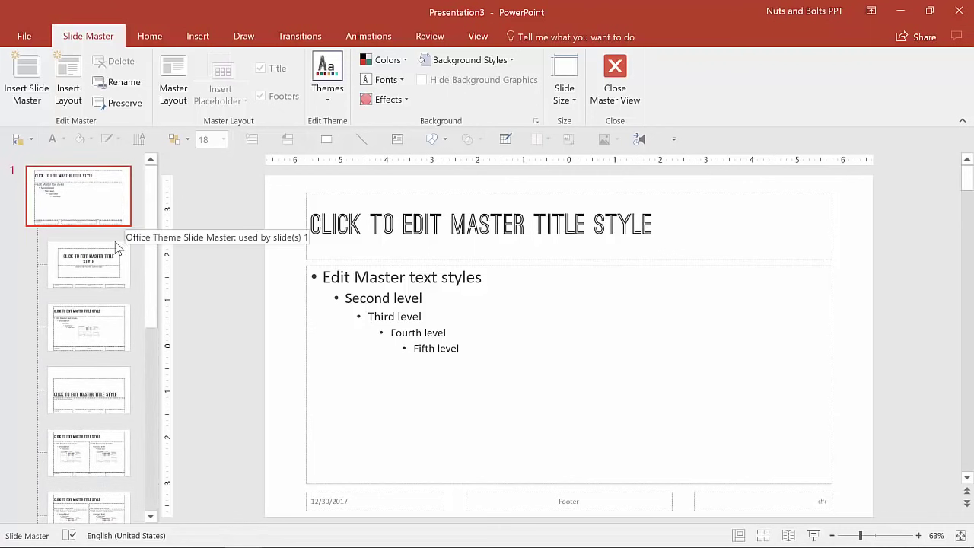
{"action": "scroll", "coordinate": [149, 281], "scroll_direction": "down", "scroll_amount": 4}
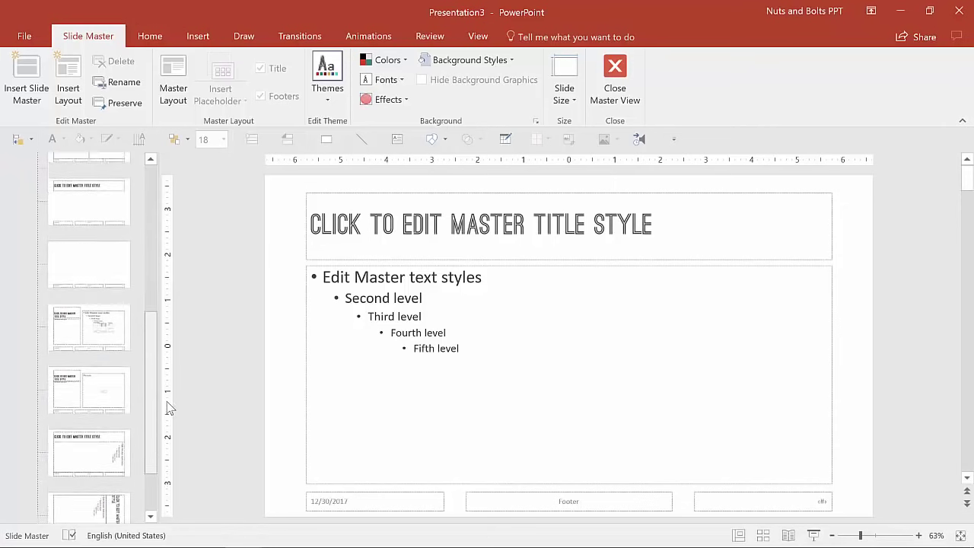
{"action": "scroll", "coordinate": [168, 312], "scroll_direction": "up", "scroll_amount": 5}
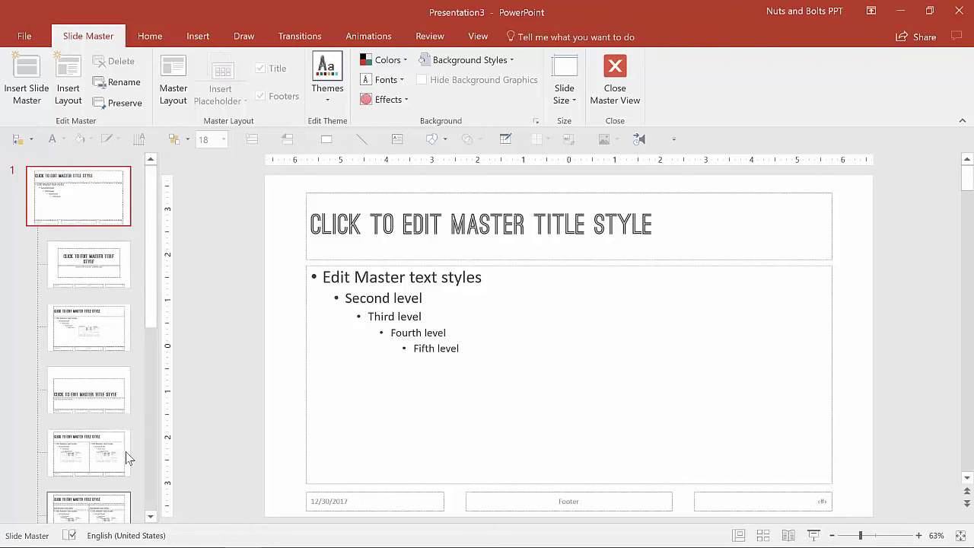
{"action": "left_click_drag", "start_coordinate": [152, 291], "coordinate": [165, 496]}
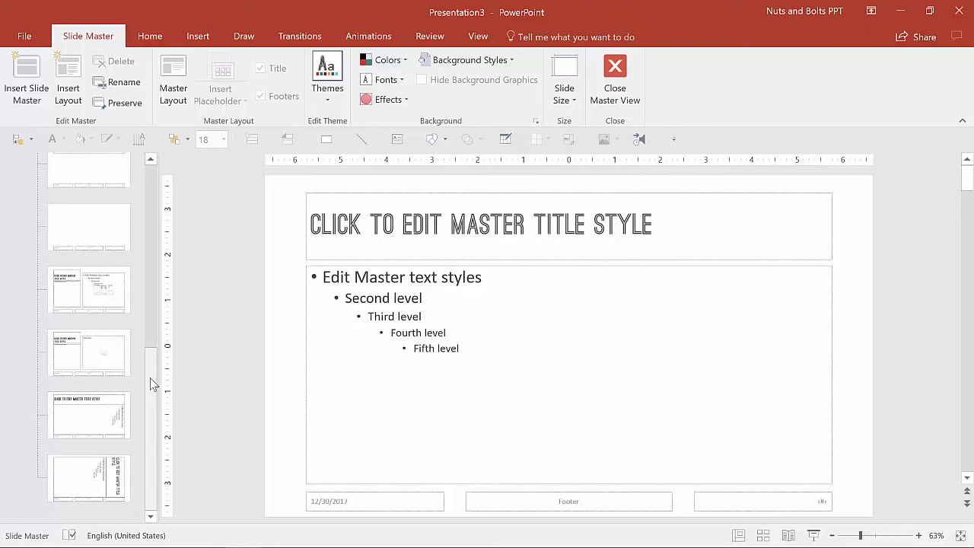
{"action": "left_click_drag", "start_coordinate": [148, 354], "coordinate": [150, 178]}
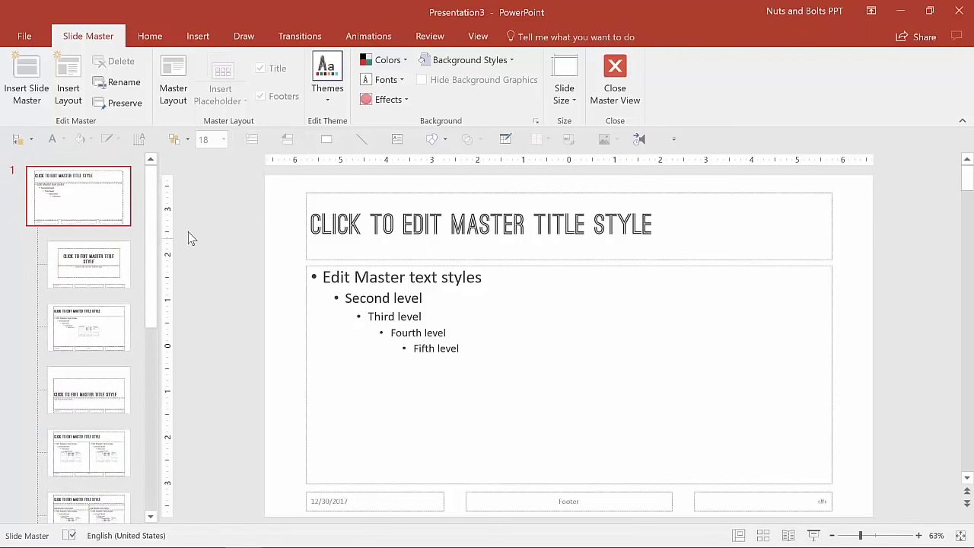
{"action": "left_click_drag", "start_coordinate": [154, 214], "coordinate": [168, 432]}
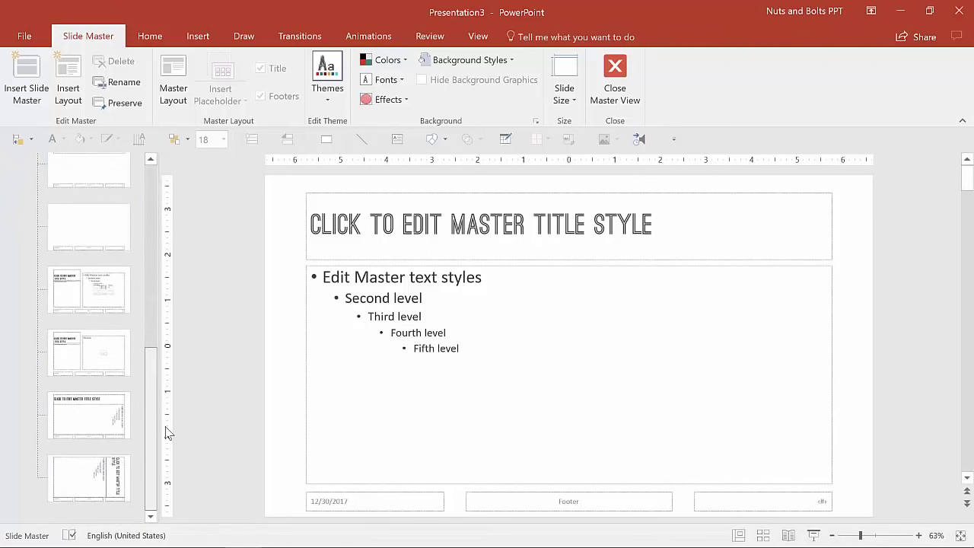
Step: Show the Picture with Caption layout after checking the vertical text layouts, then return the pane to the top
{"action": "left_click", "coordinate": [80, 481]}
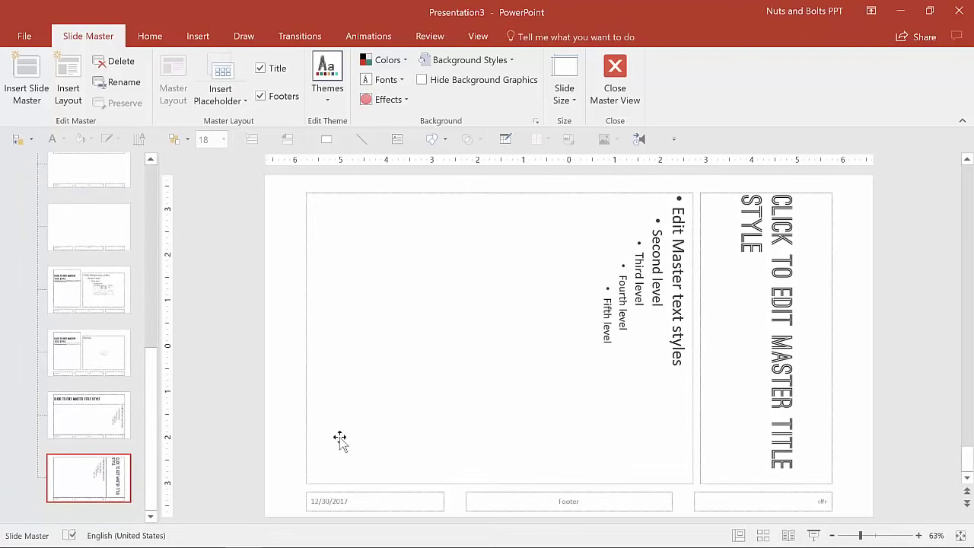
{"action": "left_click", "coordinate": [125, 411]}
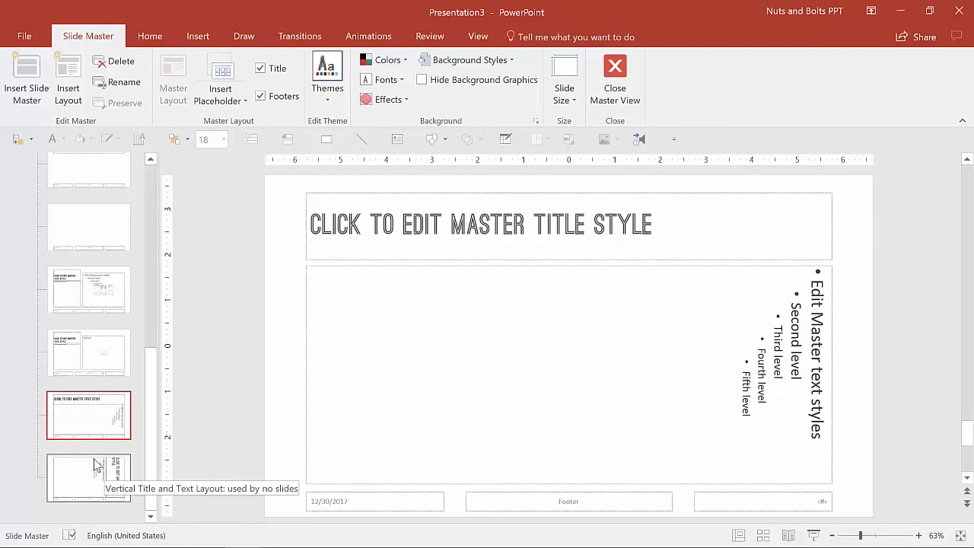
{"action": "left_click", "coordinate": [144, 383]}
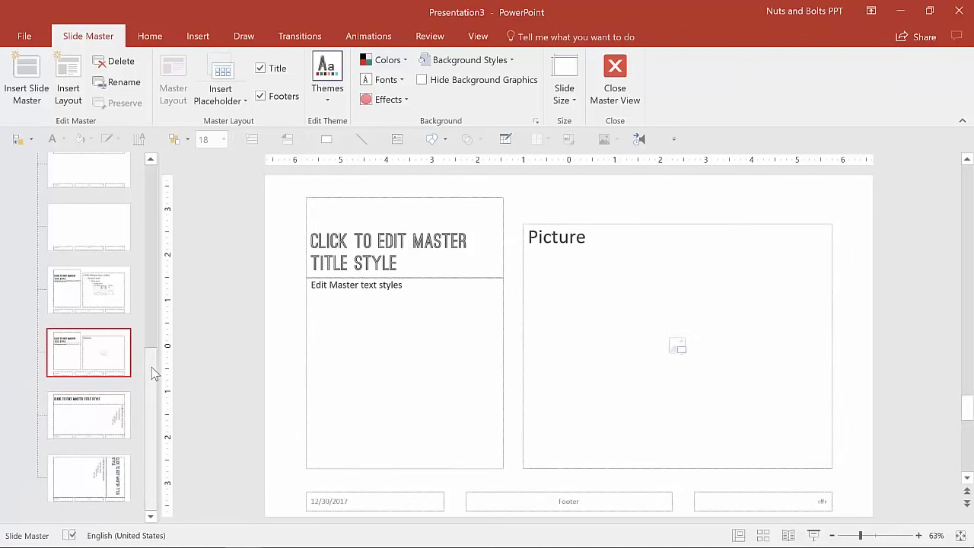
{"action": "scroll", "coordinate": [143, 352], "scroll_direction": "up", "scroll_amount": 2}
{"action": "scroll", "coordinate": [142, 194], "scroll_direction": "up", "scroll_amount": 5}
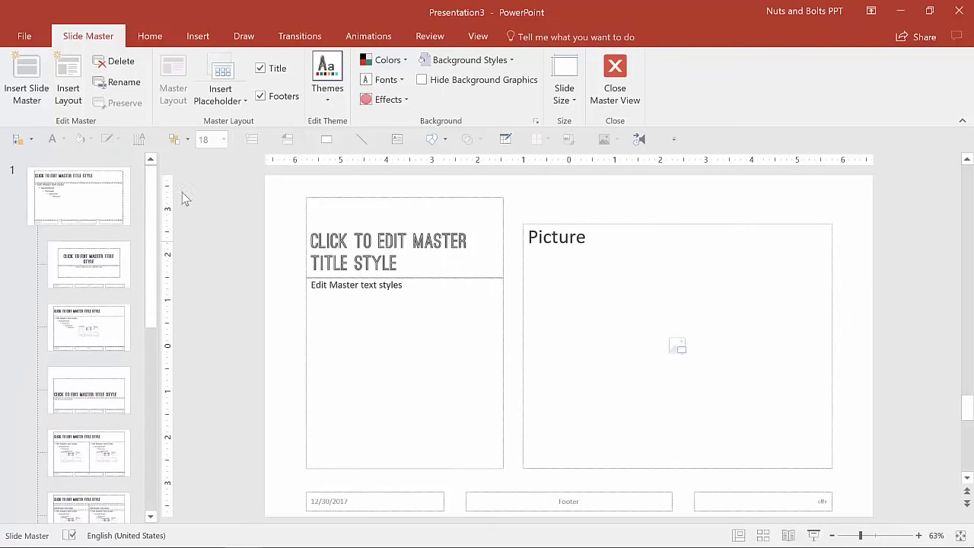
Step: Select the top-level slide master and paste the hexagon-pattern picture onto it
{"action": "left_click", "coordinate": [86, 210]}
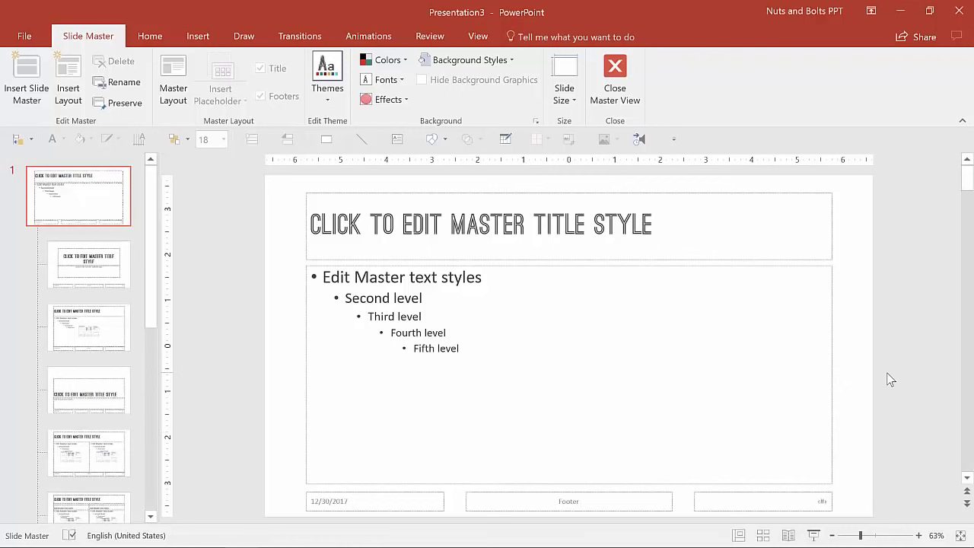
{"action": "key", "text": "ctrl+v"}
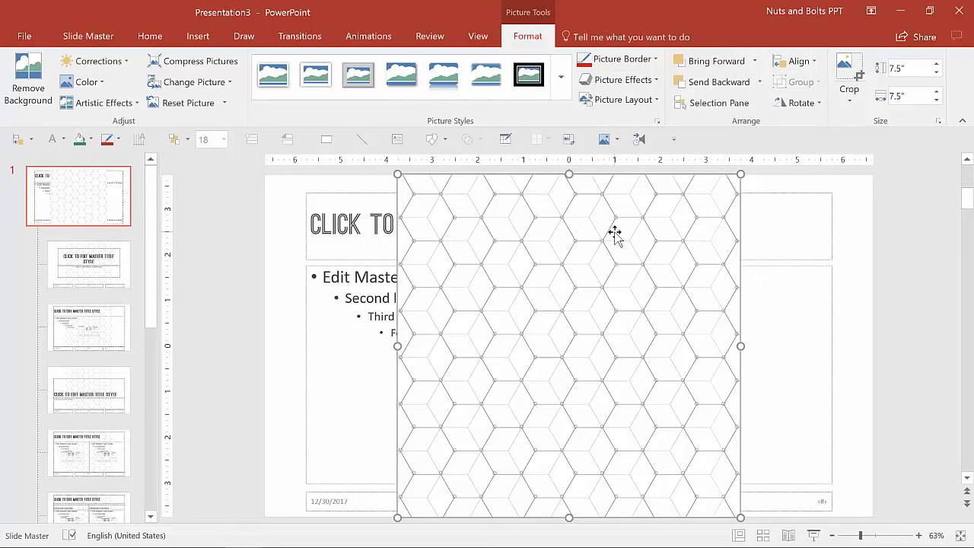
Step: Crop the hexagon picture to a 16:9 aspect ratio
{"action": "left_click", "coordinate": [852, 100]}
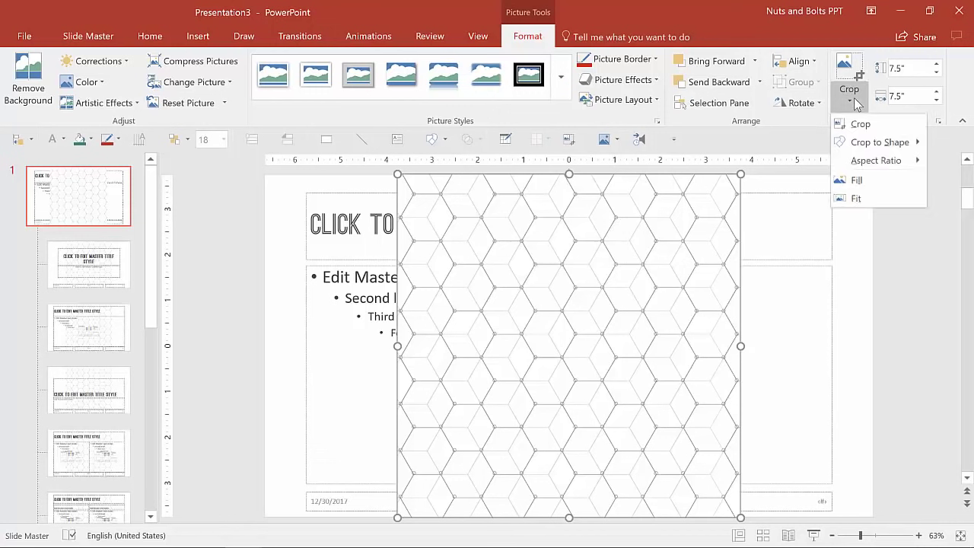
{"action": "mouse_move", "coordinate": [890, 164]}
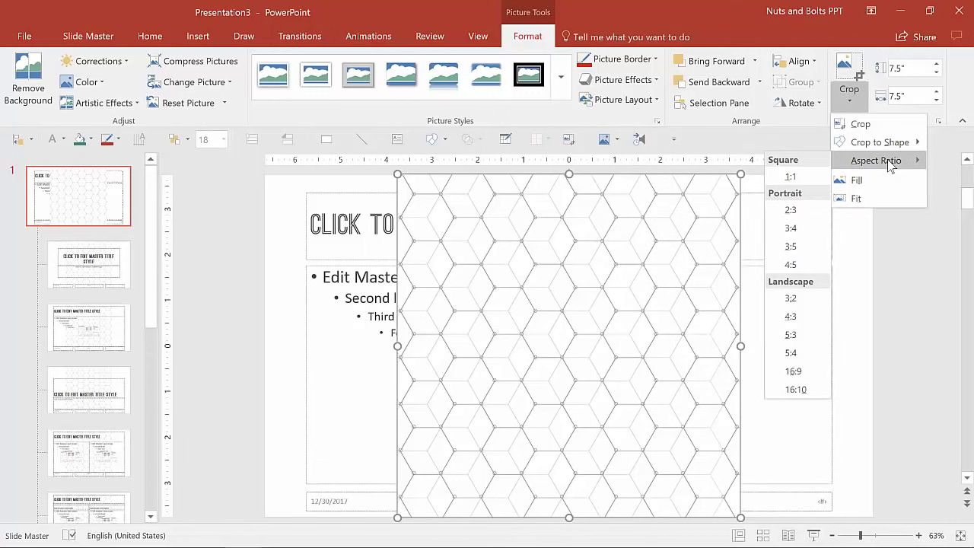
{"action": "left_click", "coordinate": [809, 373]}
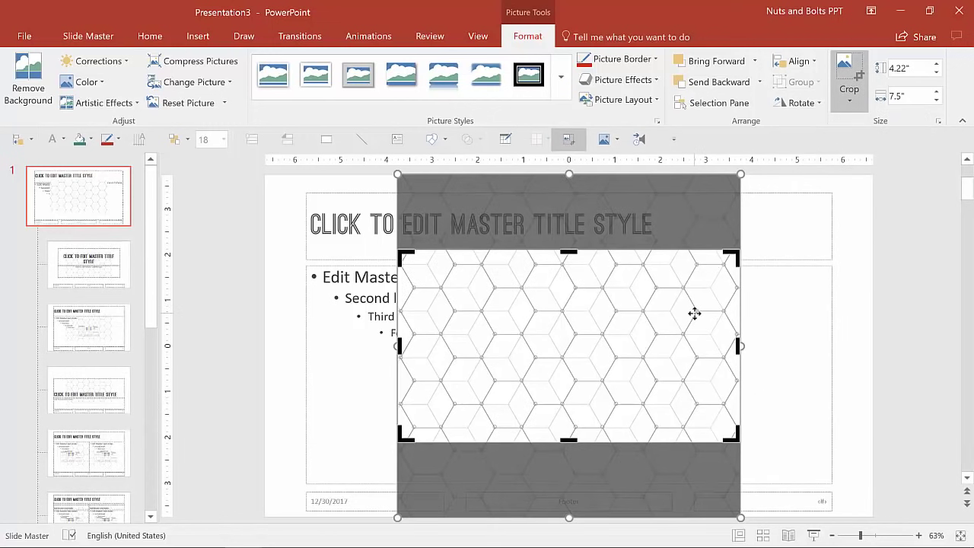
{"action": "key", "text": "Escape"}
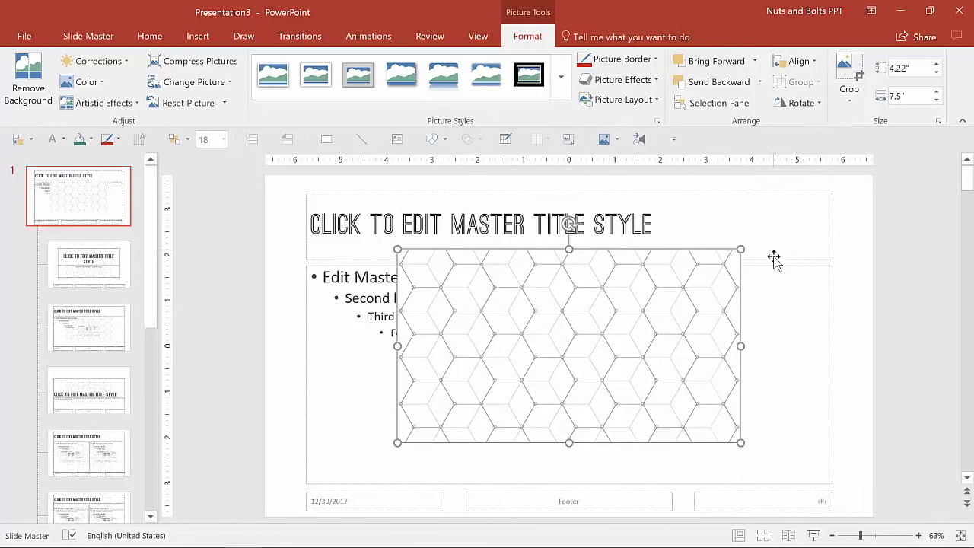
Step: Set the picture width to 13.33" and move it to cover the whole slide master
{"action": "left_click", "coordinate": [916, 99]}
{"action": "type", "text": "13.33"}
{"action": "key", "text": "Return"}
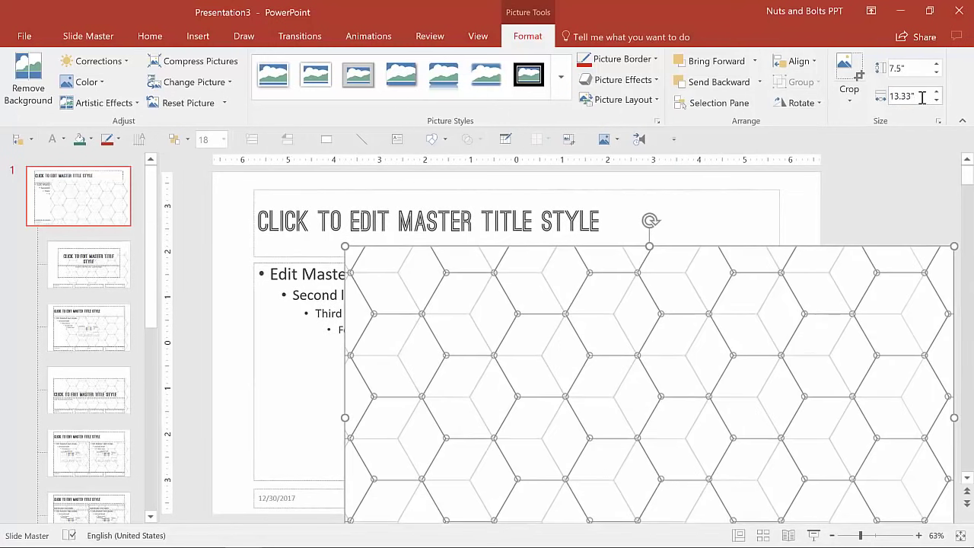
{"action": "left_click_drag", "start_coordinate": [775, 355], "coordinate": [649, 279]}
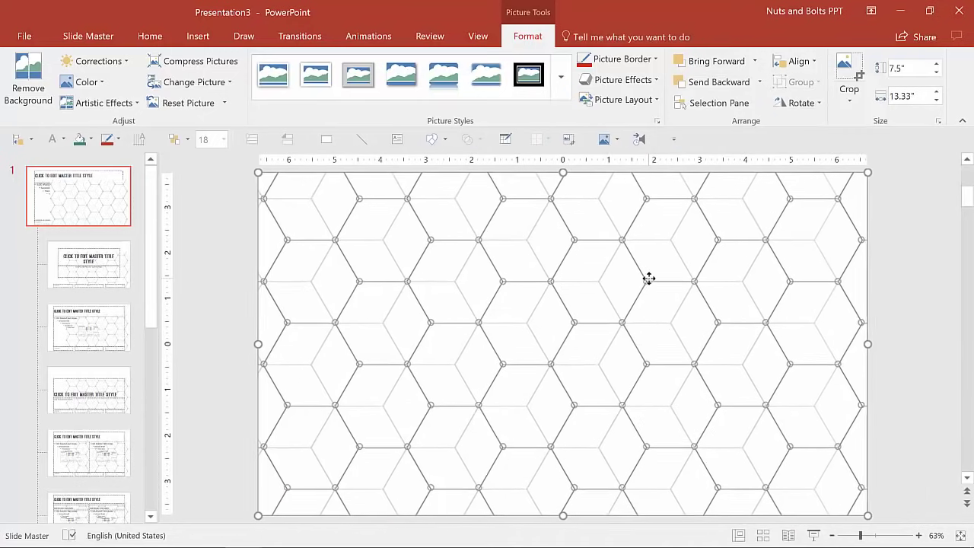